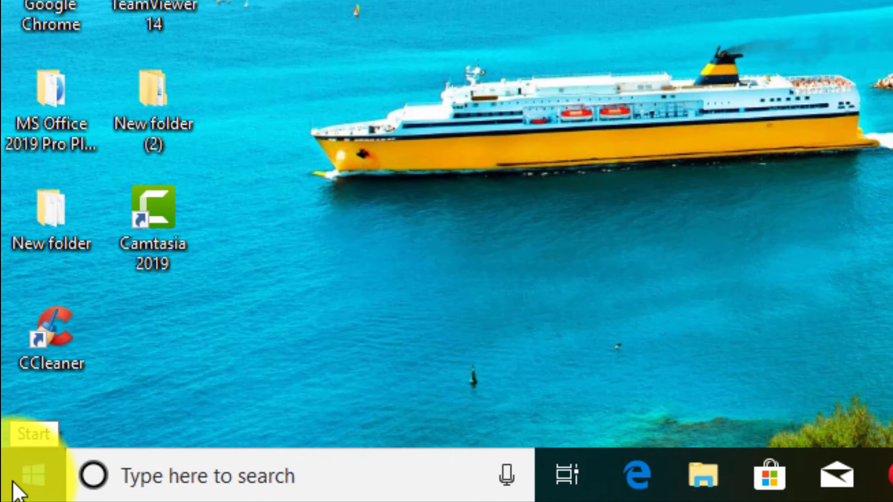
Open the VPN page of the Network & Internet settings in Windows Settings.
{"action": "left_click", "coordinate": [14, 487]}
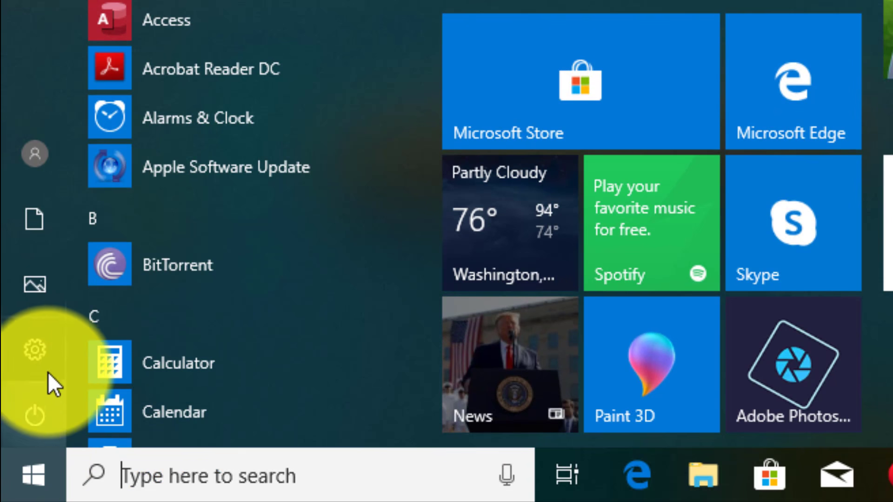
{"action": "left_click", "coordinate": [34, 349]}
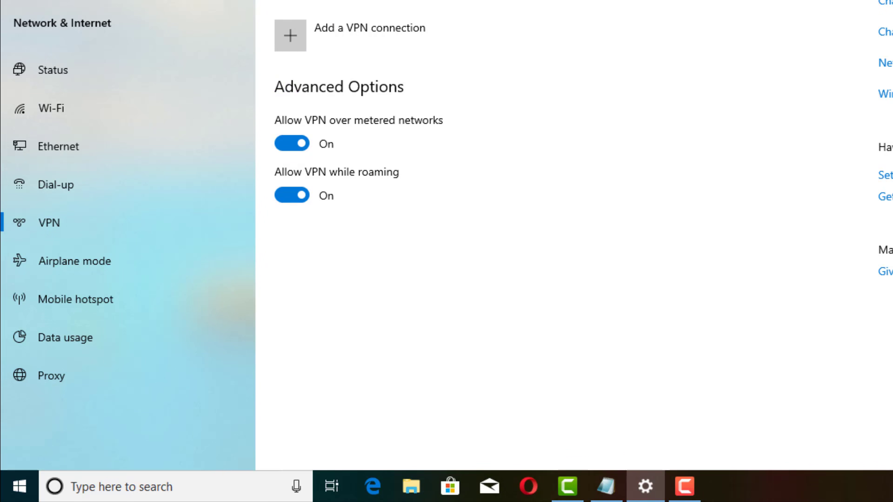
{"action": "left_click", "coordinate": [19, 4]}
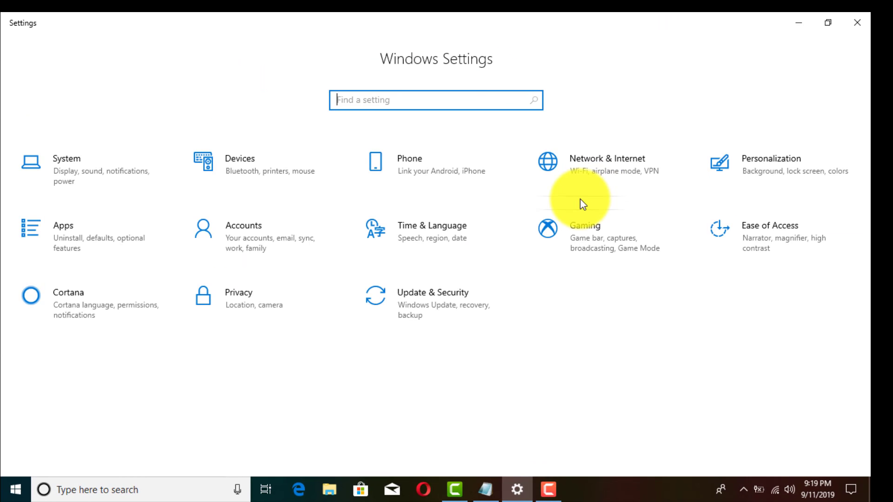
{"action": "left_click", "coordinate": [624, 171]}
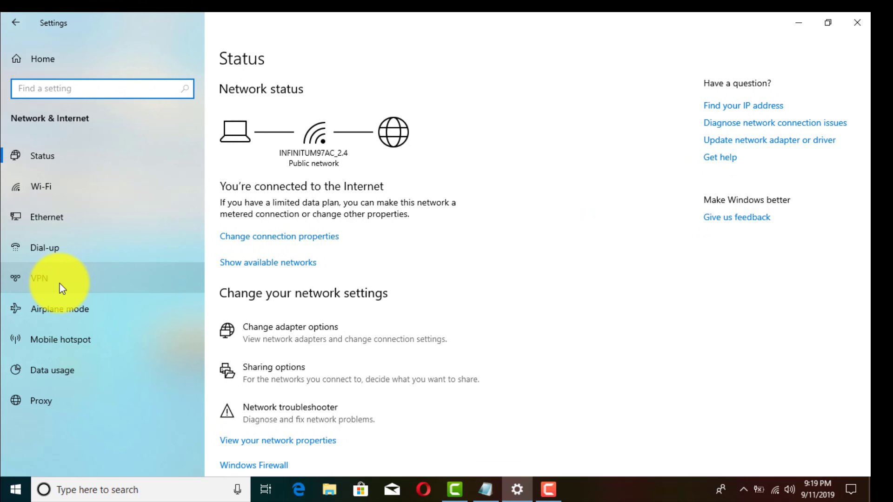
{"action": "left_click", "coordinate": [60, 284]}
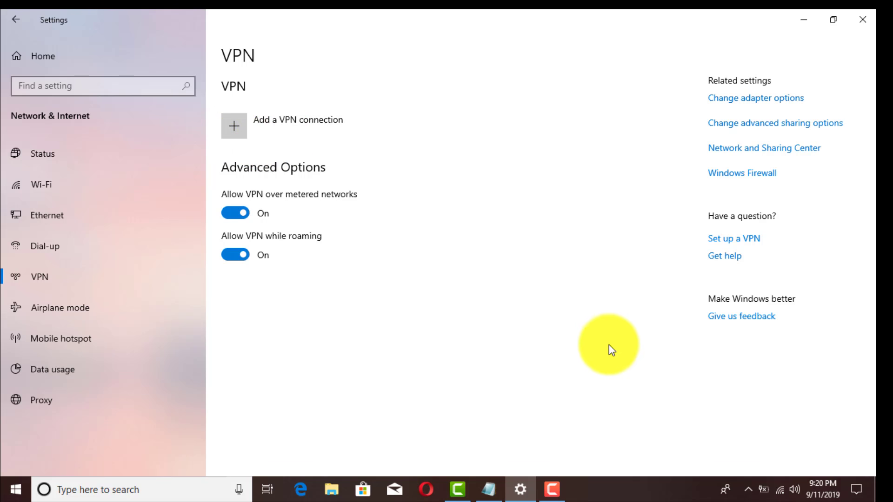
Switch to Google Chrome, search for "vpn book" and open the VPNBook website from the results.
{"action": "left_click", "coordinate": [804, 21]}
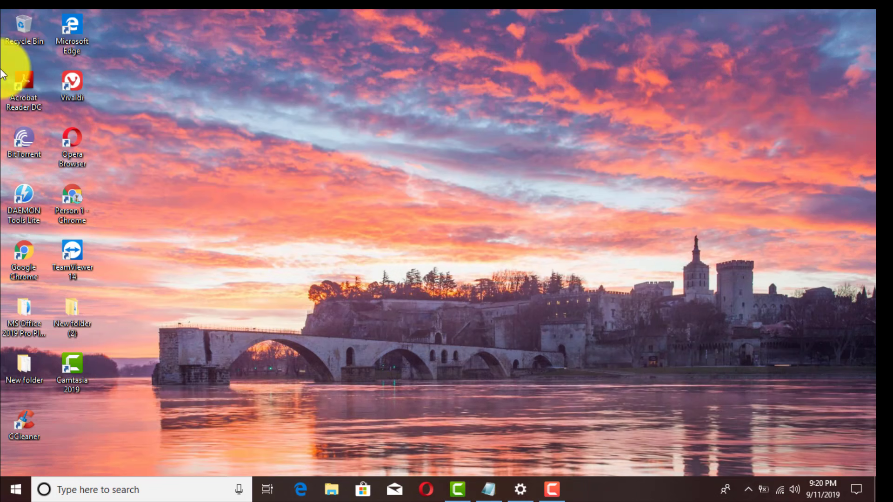
{"action": "double_click", "coordinate": [31, 264]}
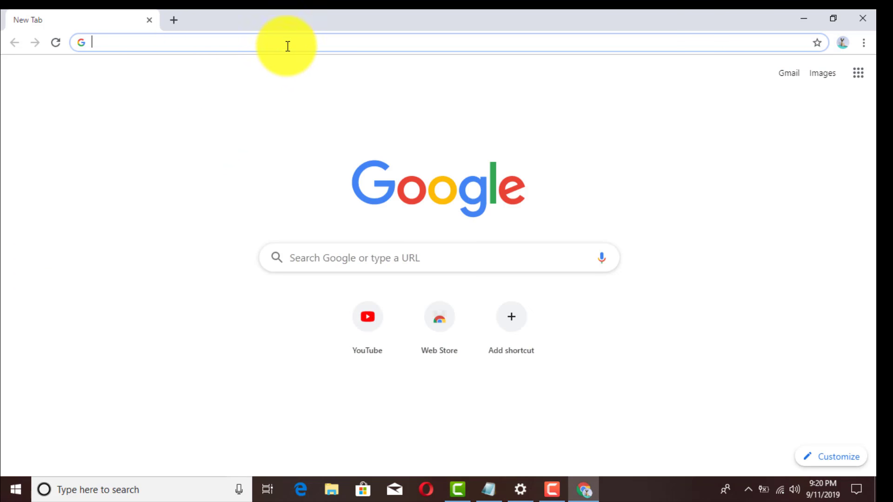
{"action": "left_click", "coordinate": [339, 255]}
{"action": "type", "text": "vpn book"}
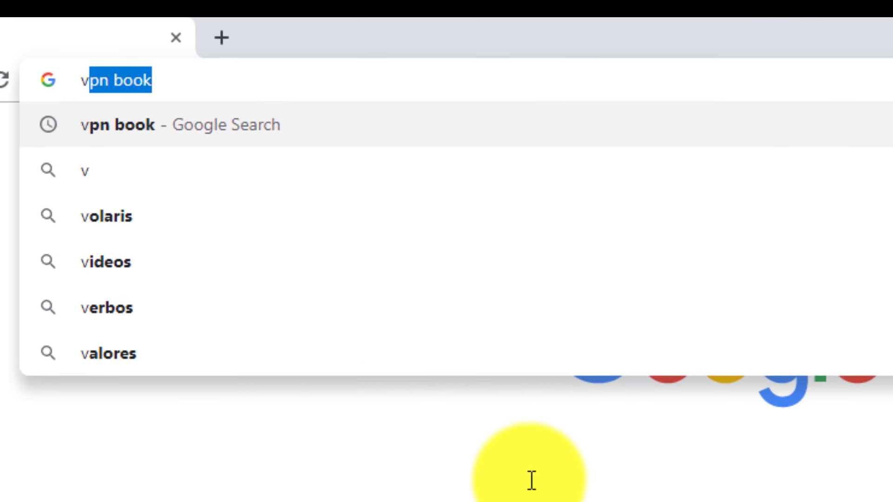
{"action": "left_click", "coordinate": [157, 123]}
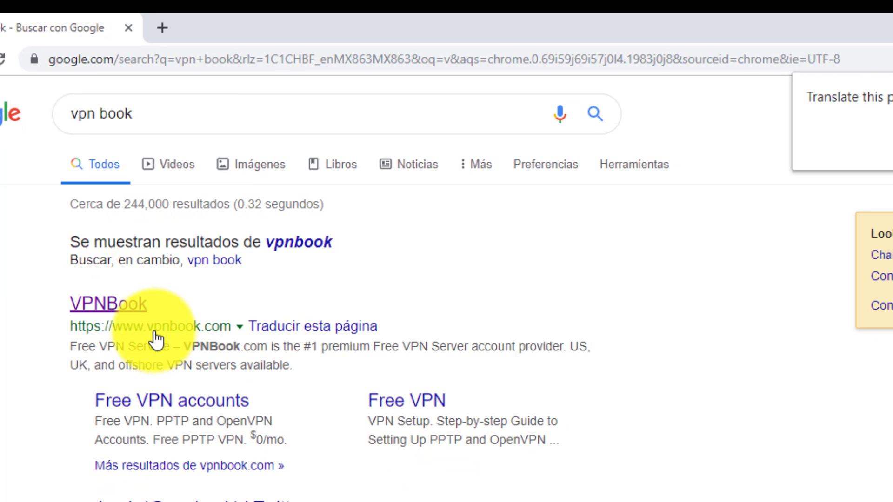
{"action": "left_click", "coordinate": [137, 310]}
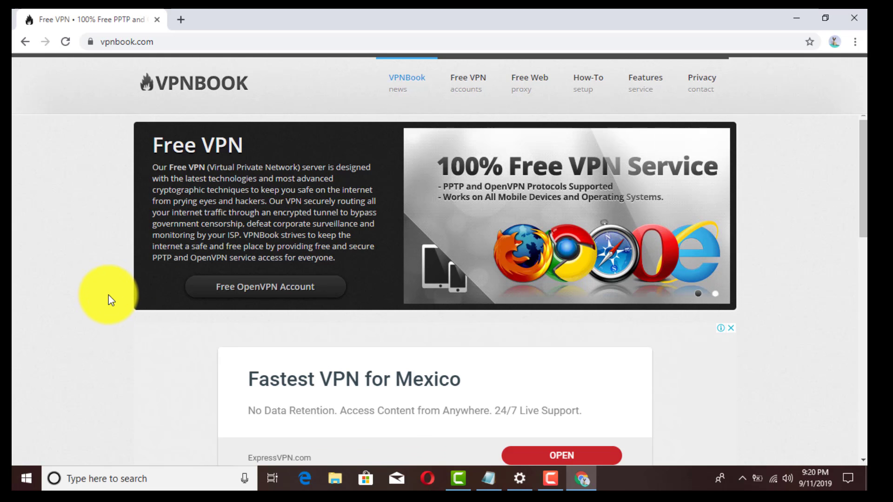
Show the free PPTP VPN account details on the VPNBook page.
{"action": "scroll", "coordinate": [102, 287], "scroll_direction": "down", "scroll_amount": 10}
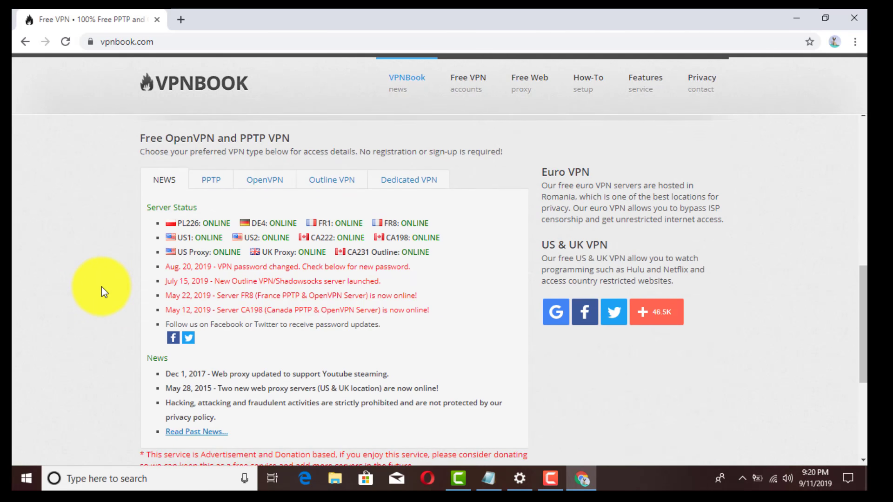
{"action": "scroll", "coordinate": [199, 205], "scroll_direction": "up", "scroll_amount": 4}
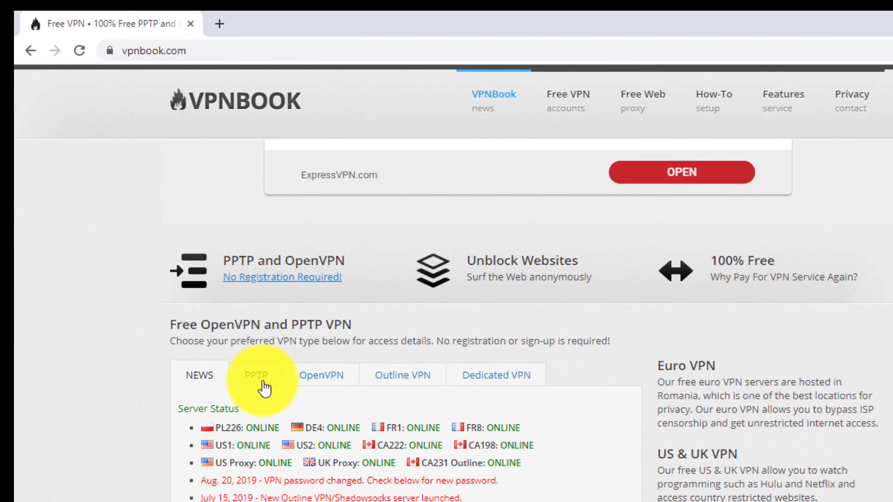
{"action": "left_click", "coordinate": [262, 376]}
{"action": "scroll", "coordinate": [246, 353], "scroll_direction": "down", "scroll_amount": 5}
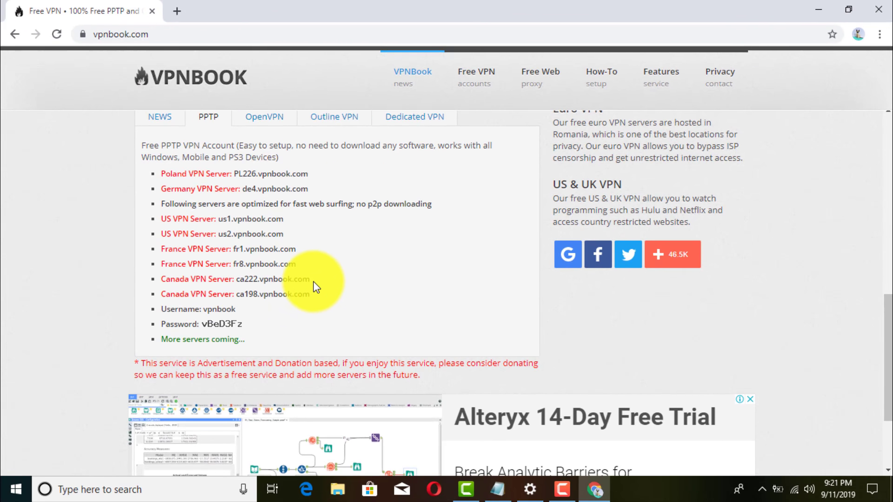
Copy the Canada VPN server address ca222.vpnbook.com from the PPTP server list.
{"action": "left_click_drag", "start_coordinate": [209, 327], "coordinate": [151, 331]}
{"action": "left_click_drag", "start_coordinate": [260, 282], "coordinate": [242, 282]}
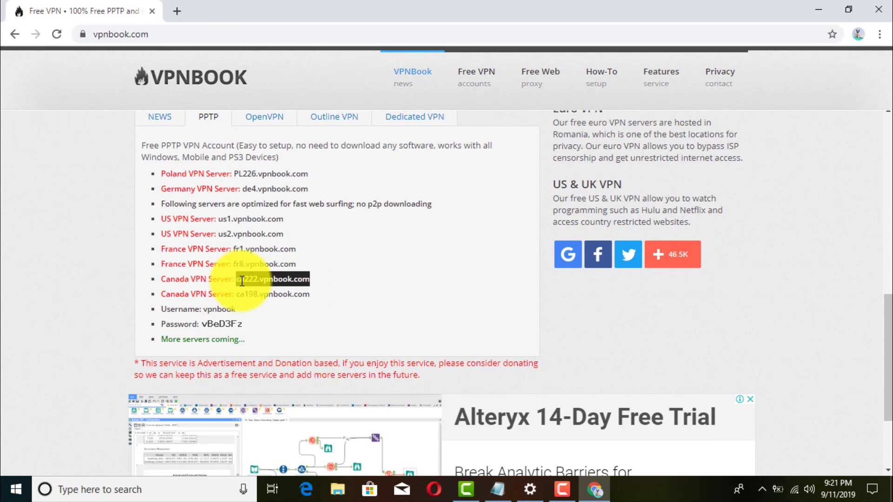
{"action": "right_click", "coordinate": [243, 279]}
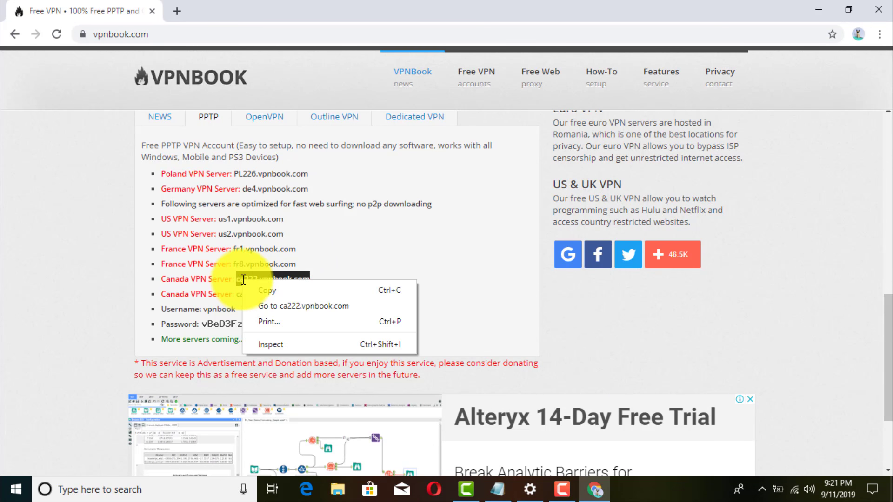
{"action": "left_click", "coordinate": [272, 291]}
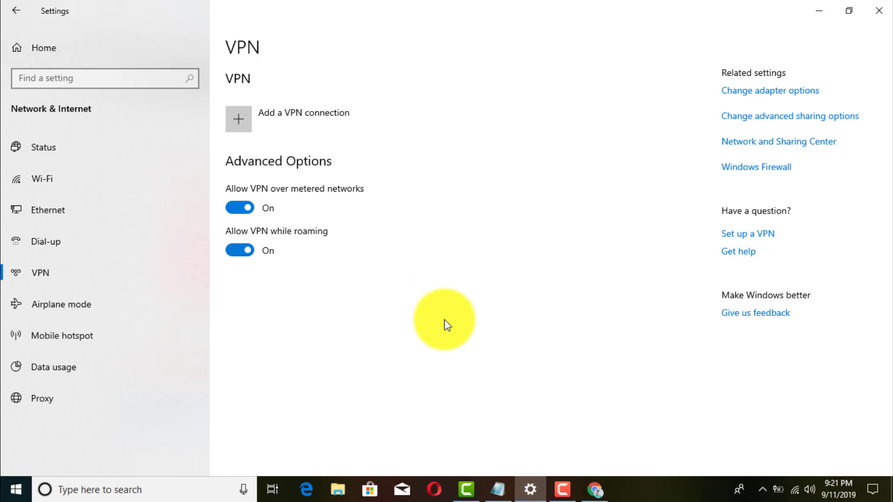
Start adding a VPN connection with Windows (built-in) as the VPN provider.
{"action": "left_click", "coordinate": [245, 116]}
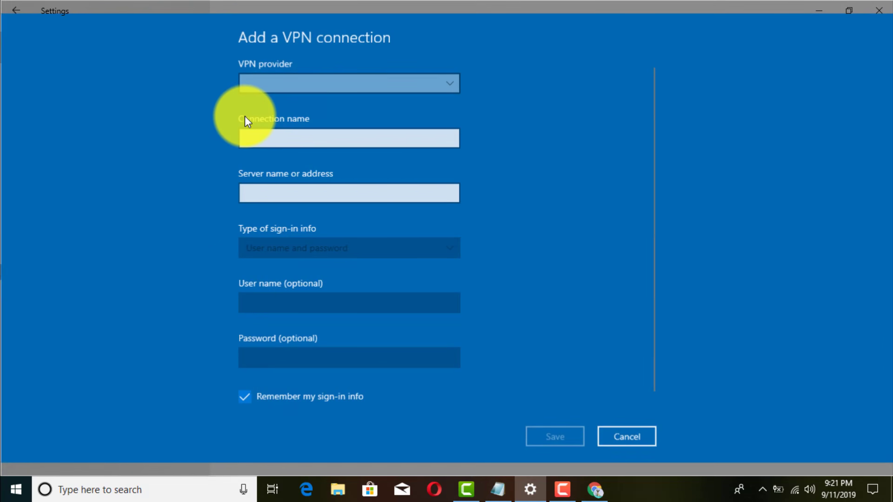
{"action": "left_click", "coordinate": [454, 85]}
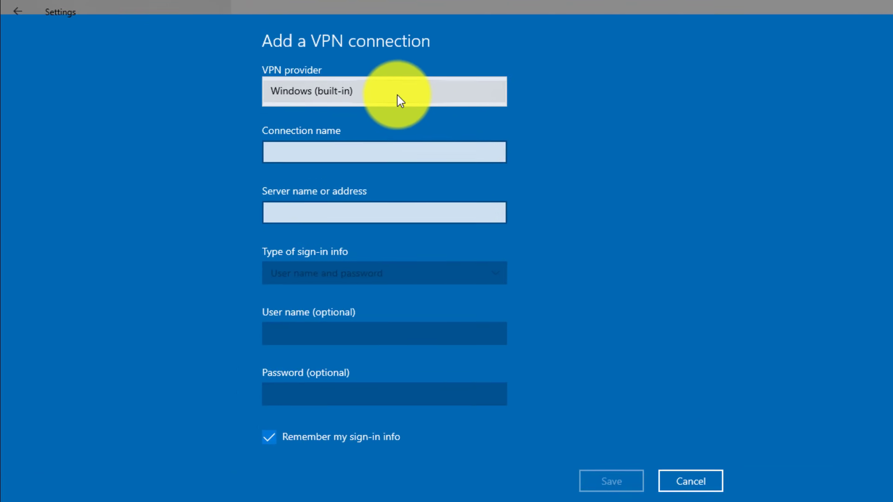
{"action": "left_click", "coordinate": [400, 97]}
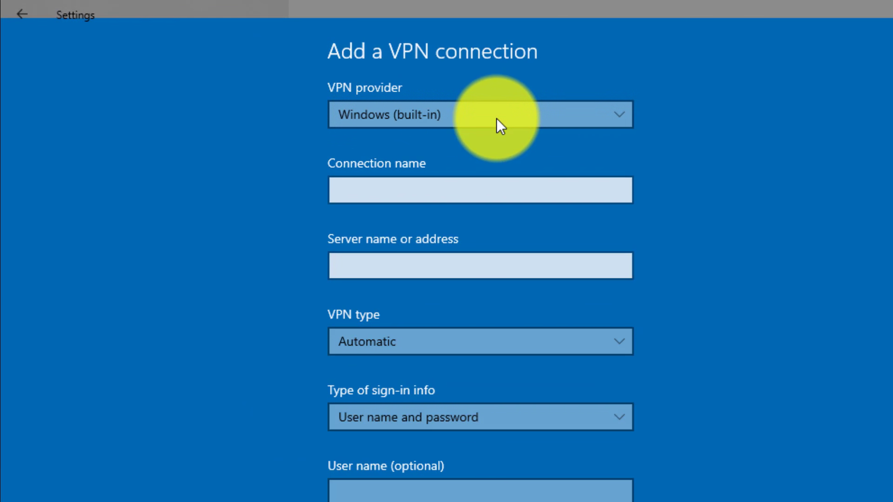
Set the connection name to "VPN Connection".
{"action": "left_click", "coordinate": [542, 197]}
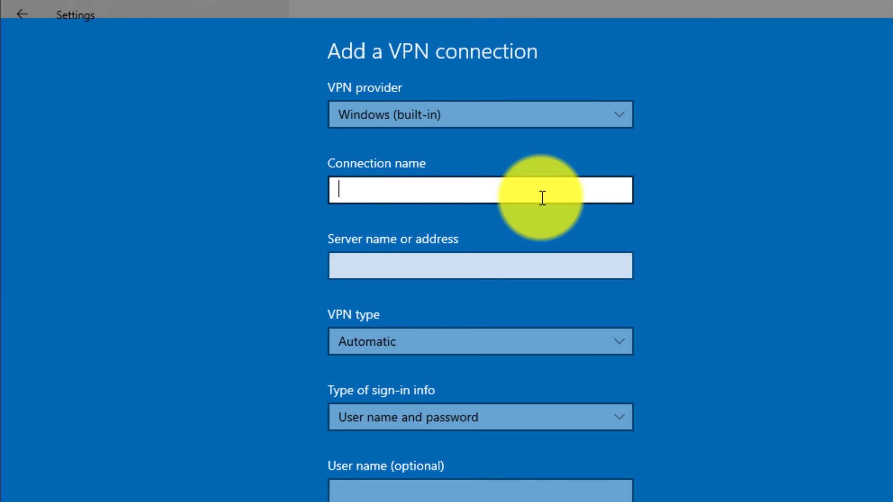
{"action": "key", "text": "Tab"}
{"action": "type", "text": "VP"}
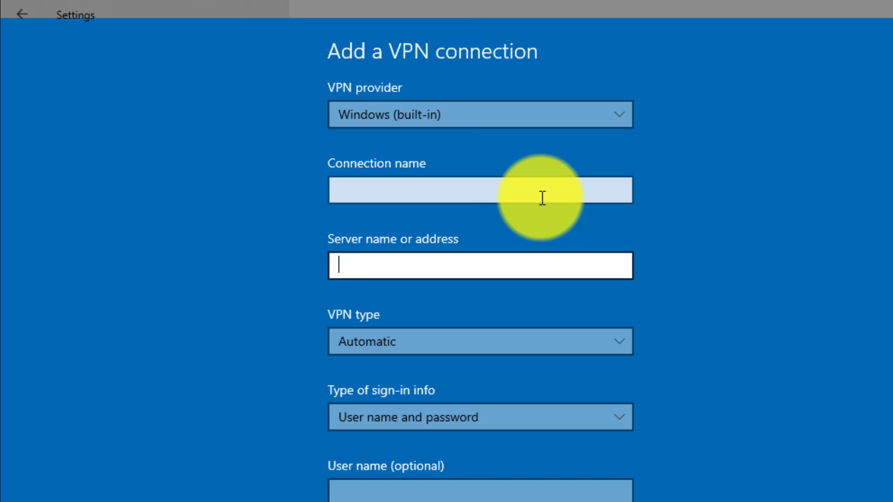
{"action": "left_click", "coordinate": [525, 183]}
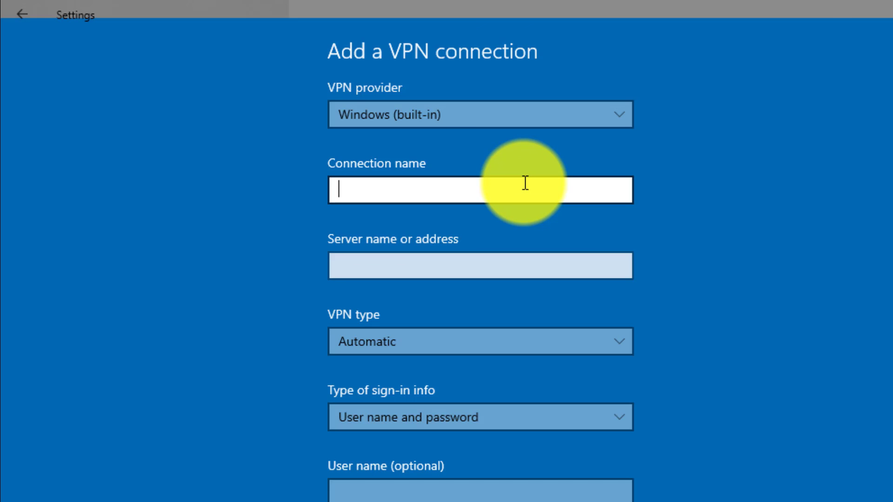
{"action": "type", "text": "VPN Conn"}
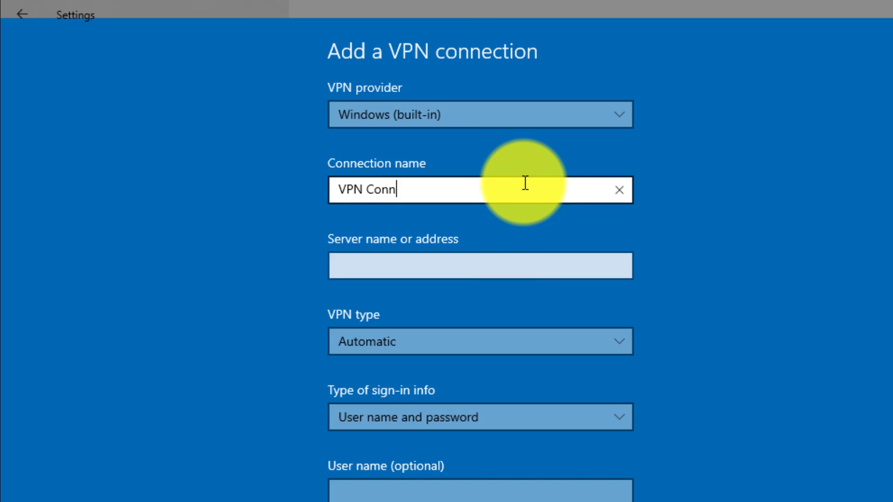
{"action": "type", "text": "ection"}
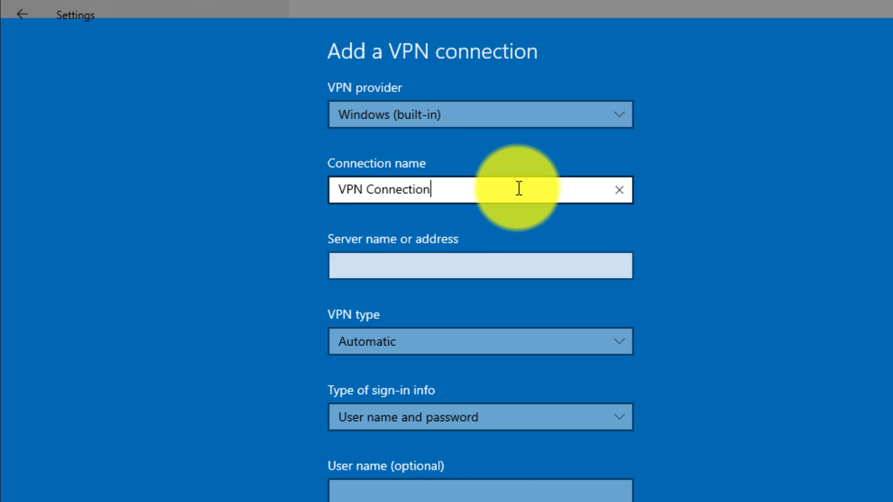
Paste ca222.vpnbook.com as the server name or address and keep the VPN type set to Automatic.
{"action": "left_click", "coordinate": [460, 271]}
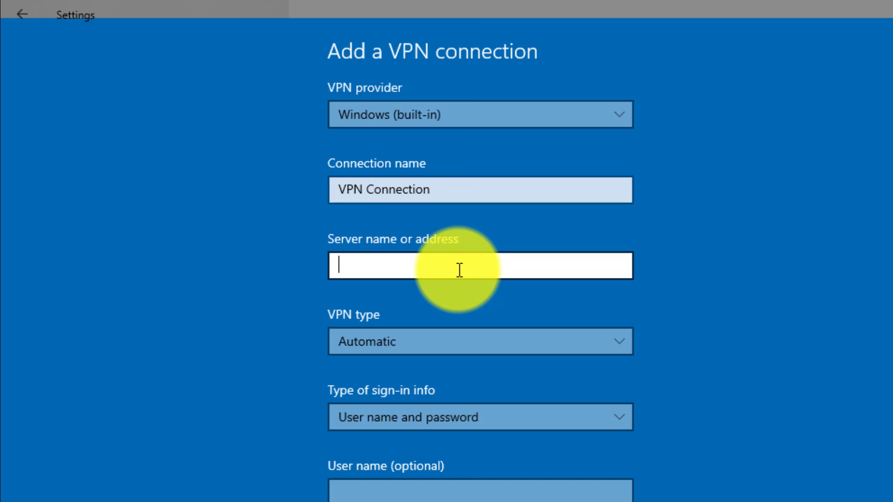
{"action": "key", "text": "ctrl+v"}
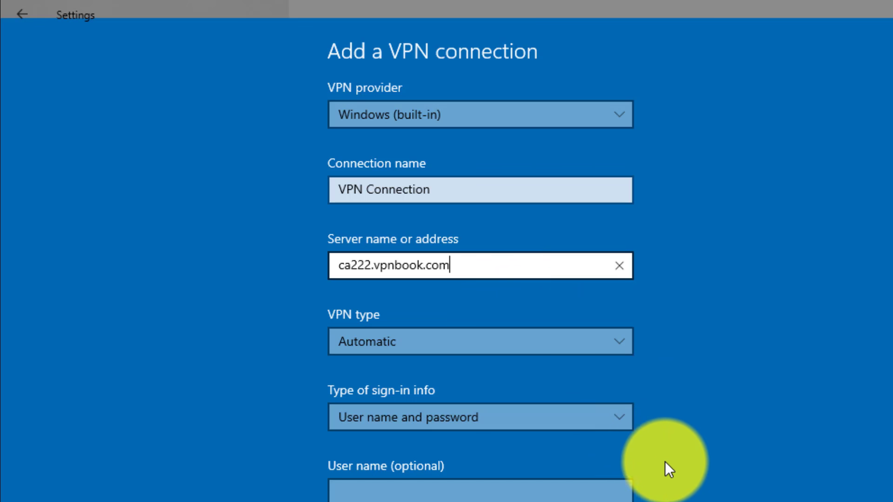
{"action": "left_click", "coordinate": [615, 341]}
{"action": "left_click", "coordinate": [616, 342]}
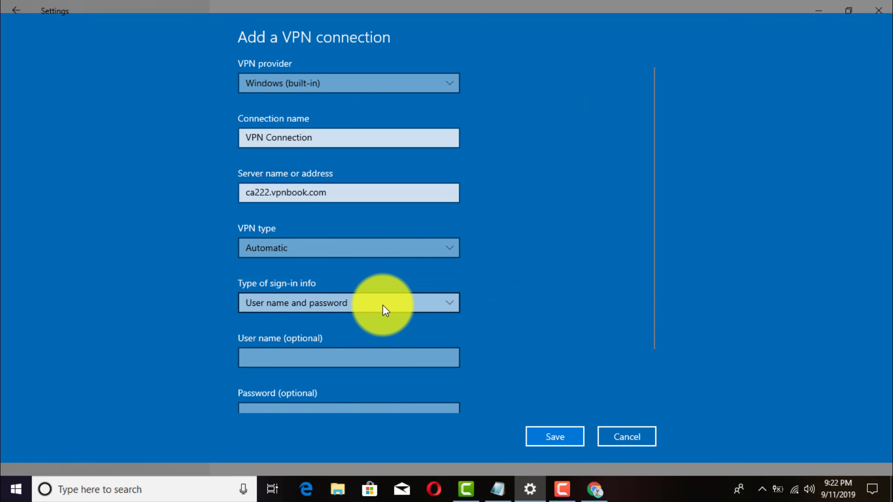
Choose User name and password as the type of sign-in info.
{"action": "left_click", "coordinate": [454, 308]}
{"action": "left_click", "coordinate": [453, 303]}
{"action": "left_click", "coordinate": [453, 303]}
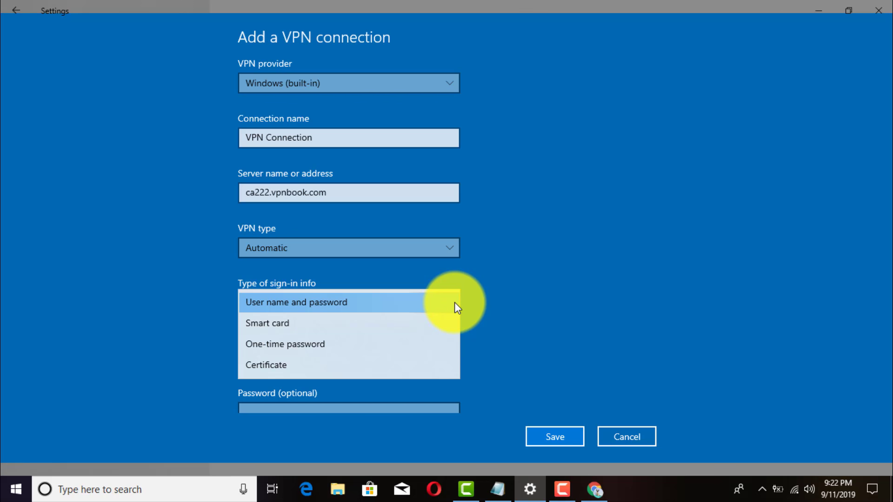
{"action": "left_click", "coordinate": [454, 303]}
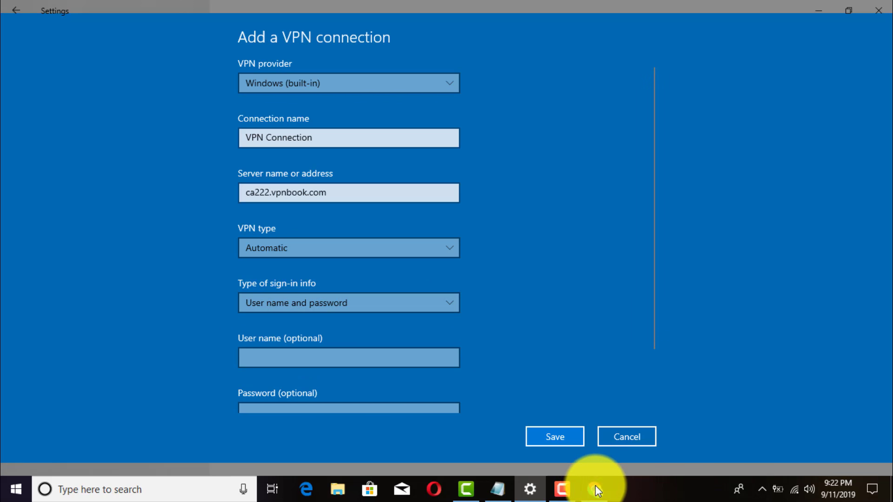
Switch to Chrome and check the PPTP username and password listed on the VPNBook page.
{"action": "left_click", "coordinate": [594, 491]}
{"action": "left_click_drag", "start_coordinate": [245, 334], "coordinate": [275, 339]}
{"action": "left_click", "coordinate": [275, 340]}
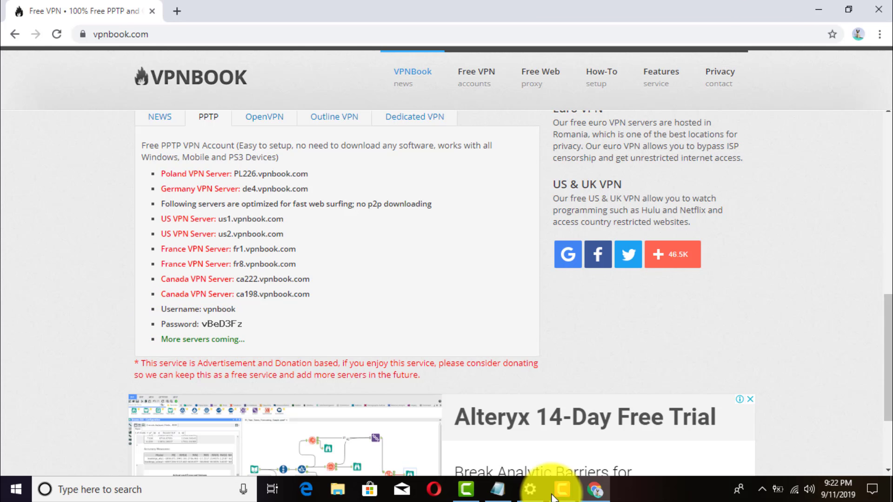
Copy the VPN account password from the Notepad note and return to the VPN connection form in Settings.
{"action": "left_click", "coordinate": [510, 487]}
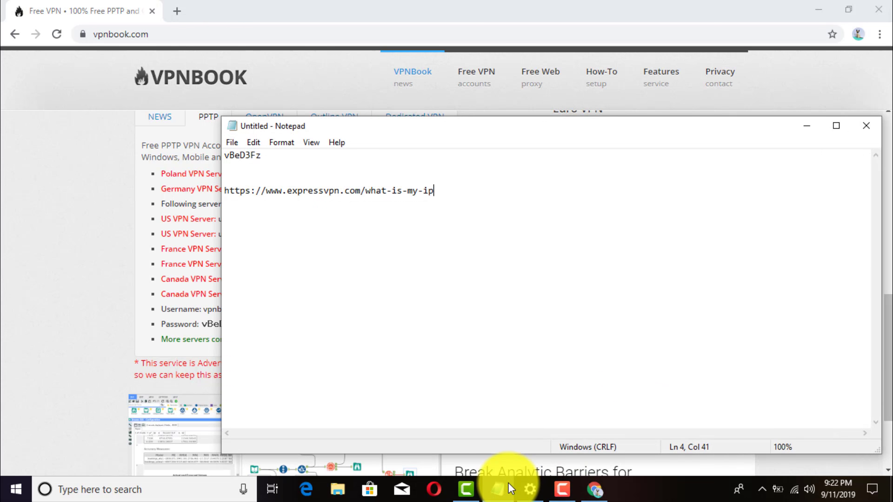
{"action": "left_click_drag", "start_coordinate": [367, 133], "coordinate": [492, 150]}
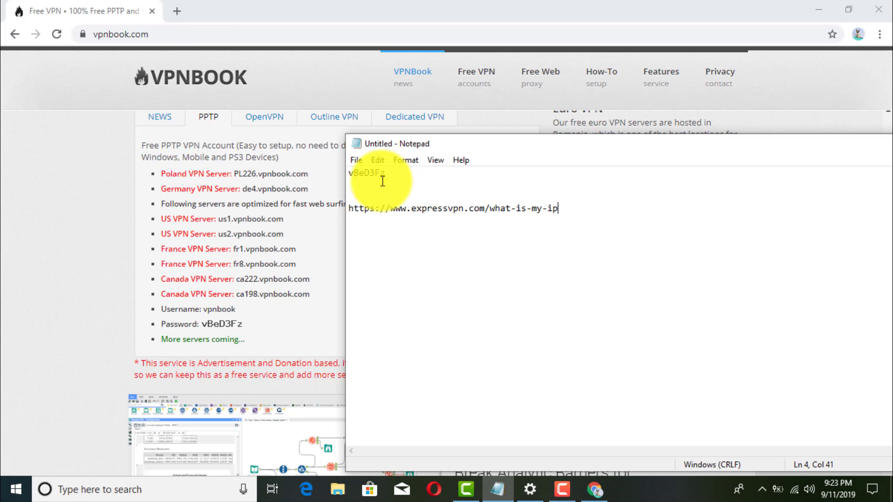
{"action": "left_click_drag", "start_coordinate": [385, 176], "coordinate": [350, 178]}
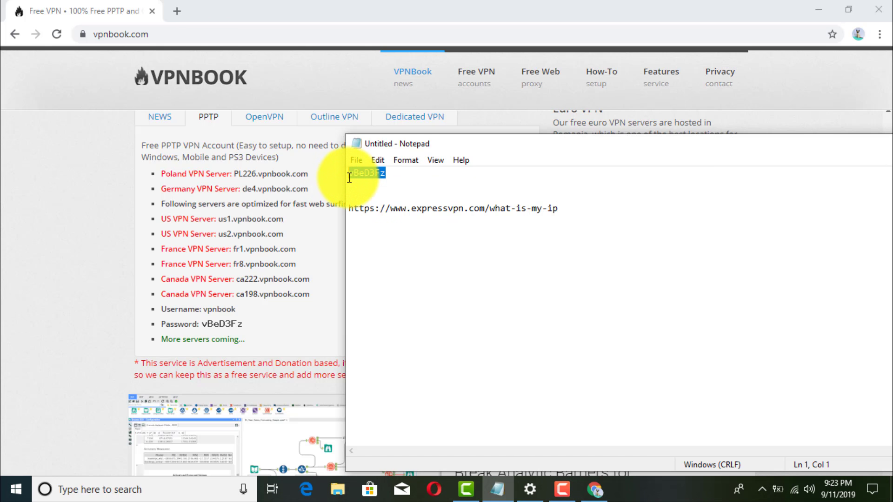
{"action": "left_click", "coordinate": [92, 302]}
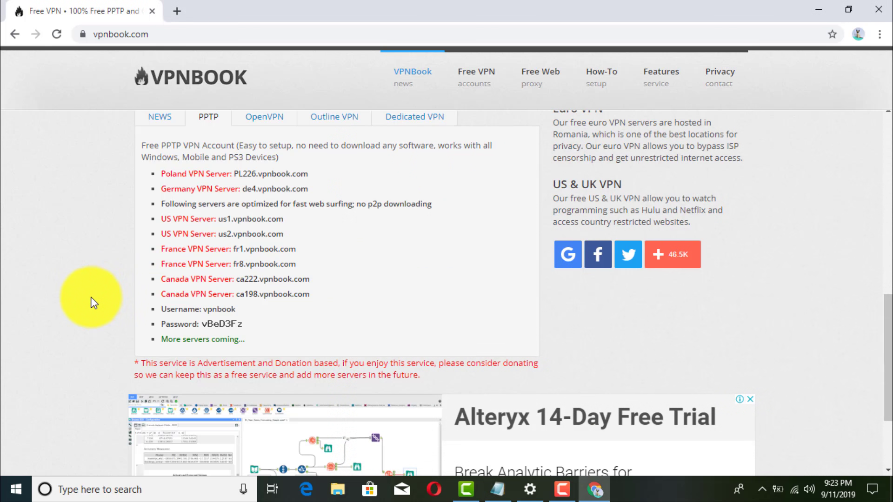
{"action": "left_click", "coordinate": [534, 493]}
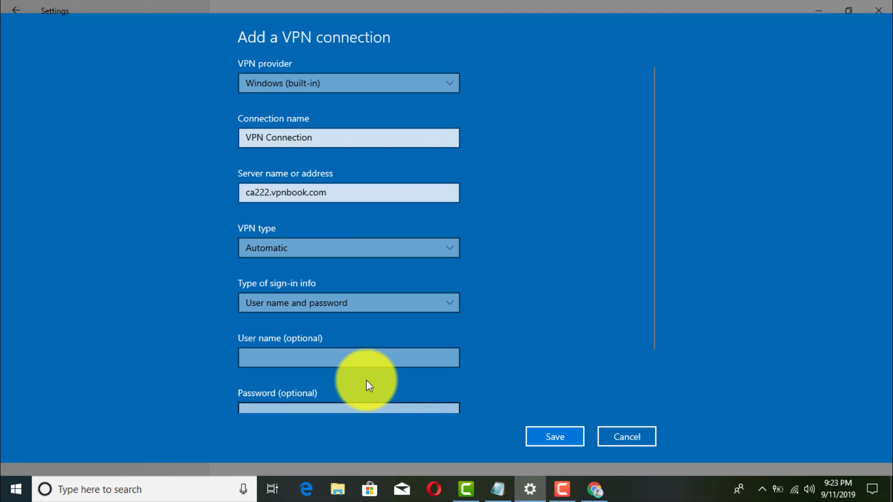
Enter vpnbook as the VPN user name and paste the account password into the password field.
{"action": "left_click", "coordinate": [347, 363]}
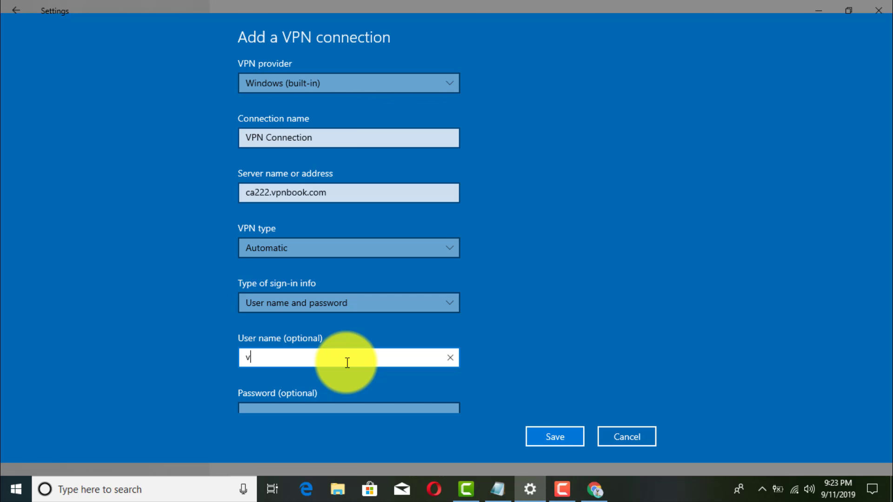
{"action": "type", "text": "vpnbook"}
{"action": "scroll", "coordinate": [464, 288], "scroll_direction": "down", "scroll_amount": 3}
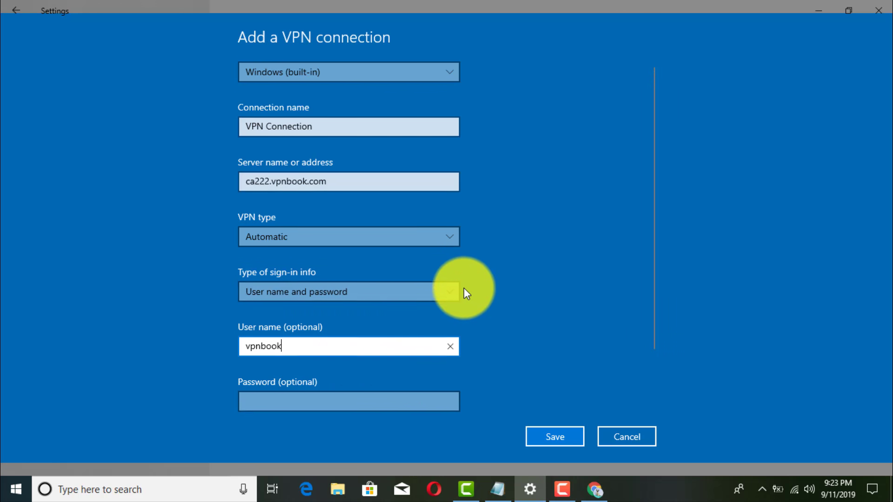
{"action": "left_click", "coordinate": [375, 345]}
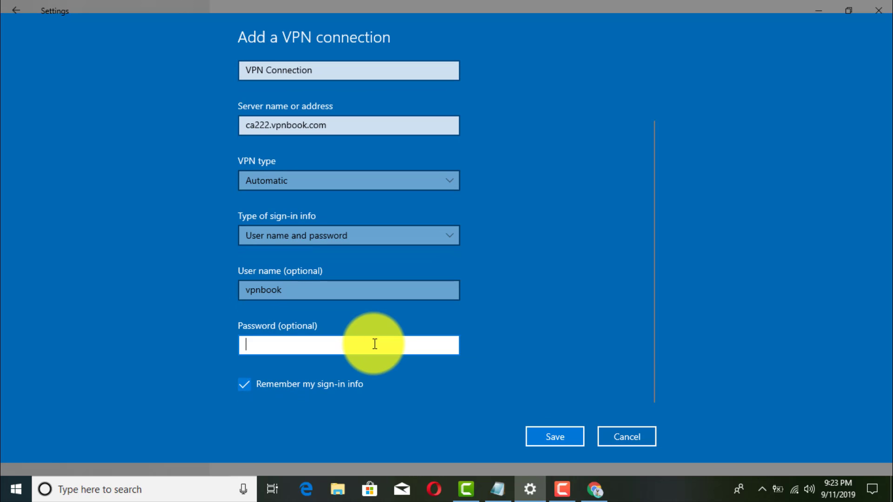
{"action": "key", "text": "ctrl+v"}
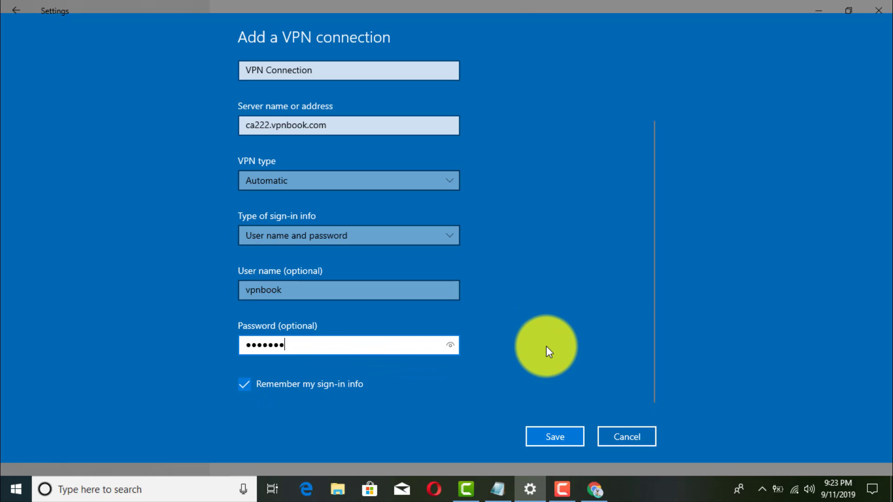
Save the new VPN connection and connect to it from the VPN settings page.
{"action": "left_click", "coordinate": [550, 438]}
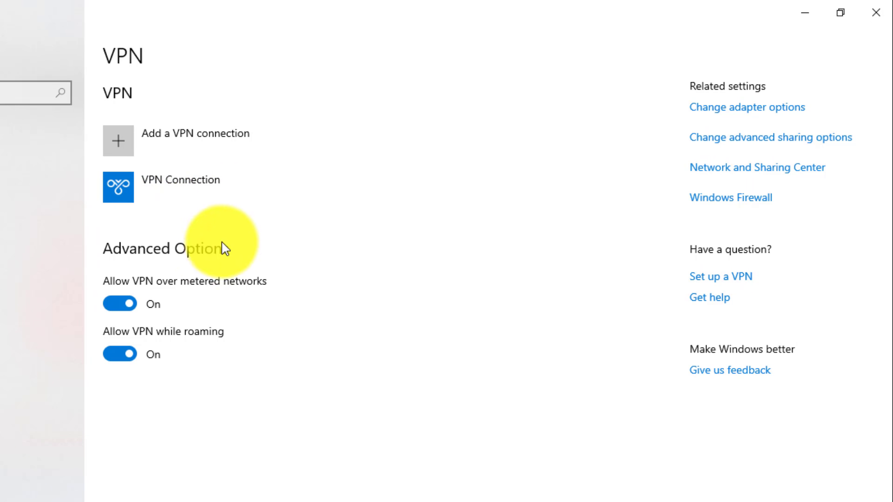
{"action": "left_click", "coordinate": [251, 189]}
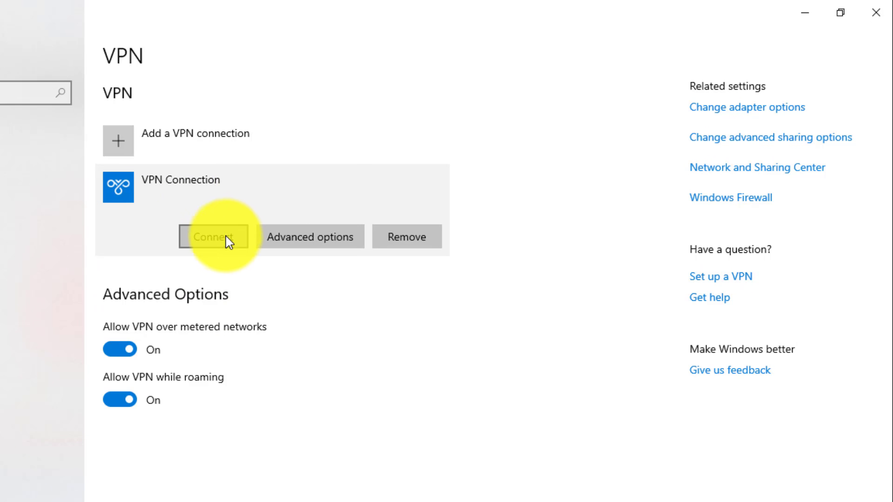
{"action": "left_click", "coordinate": [223, 237]}
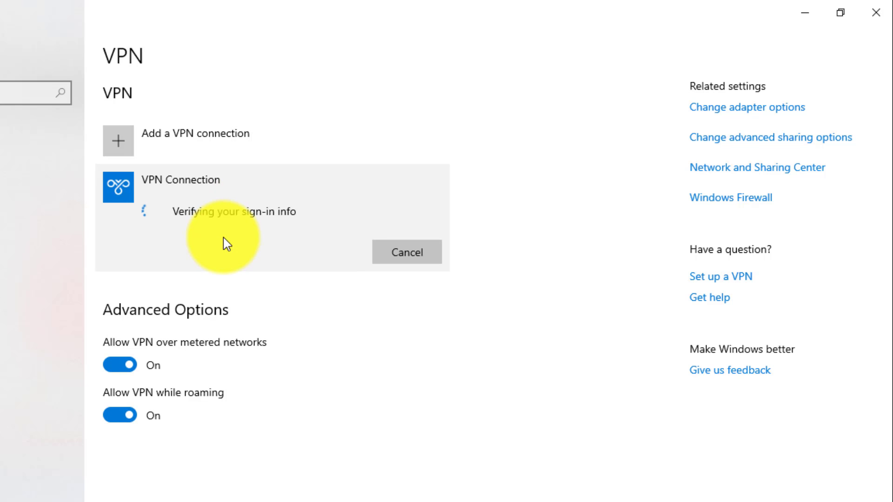
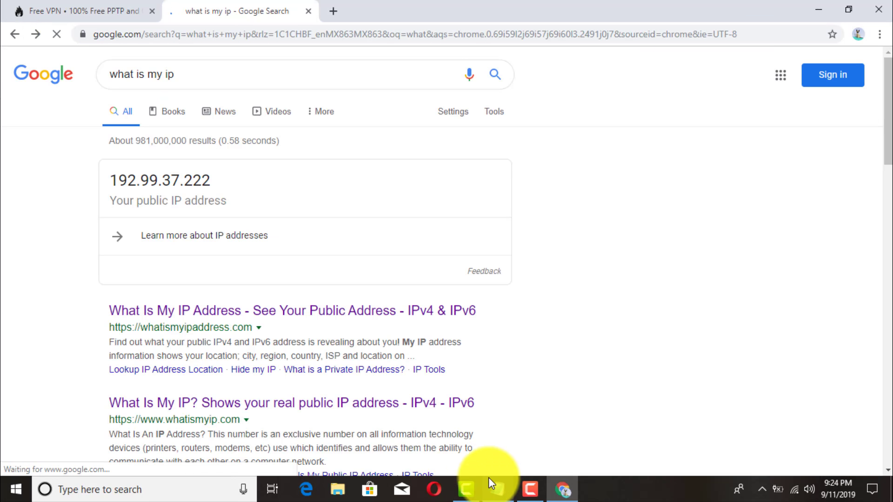
{"action": "left_click", "coordinate": [498, 489]}
{"action": "left_click_drag", "start_coordinate": [565, 211], "coordinate": [347, 203]}
{"action": "key", "text": "ctrl+c"}
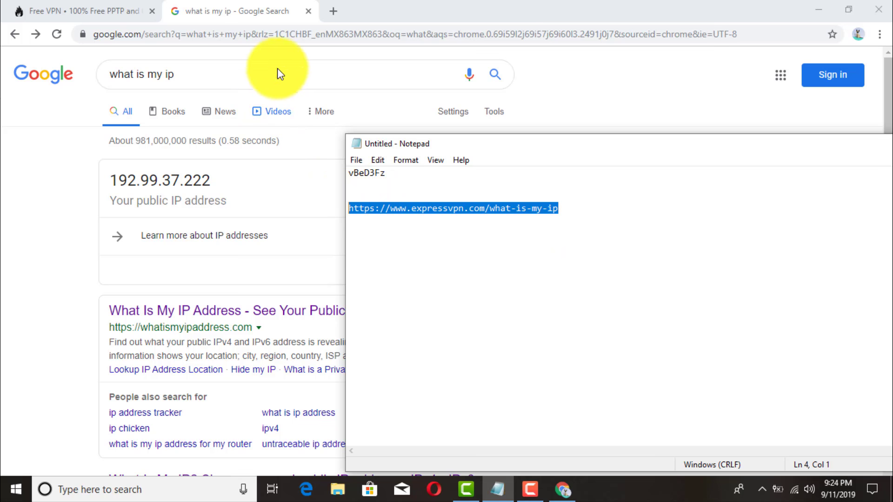
{"action": "left_click", "coordinate": [299, 34]}
{"action": "key", "text": "BackSpace"}
{"action": "key", "text": "ctrl+v"}
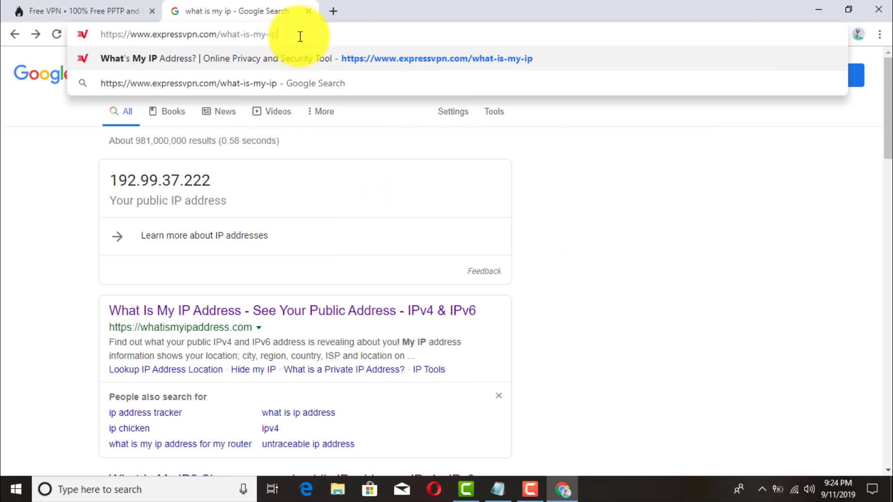
{"action": "key", "text": "Return"}
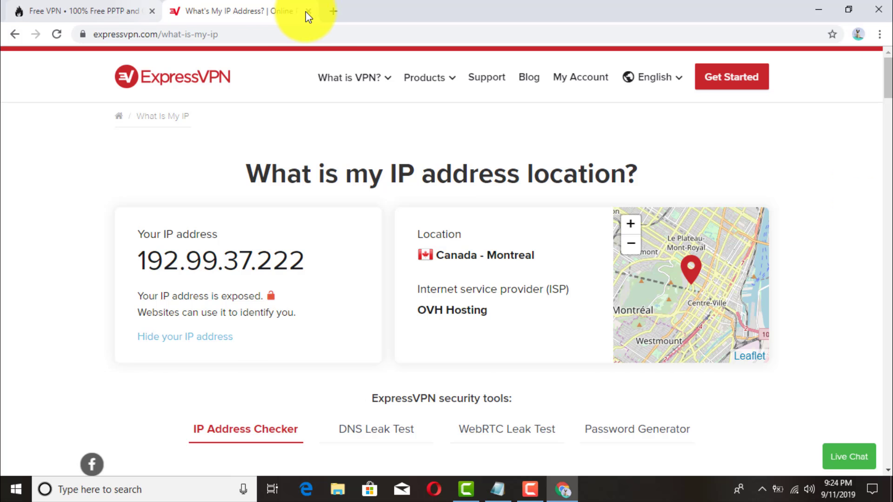
Search Google for "what is my ip address" in a new browser tab and open the myip.com result.
{"action": "left_click", "coordinate": [333, 11]}
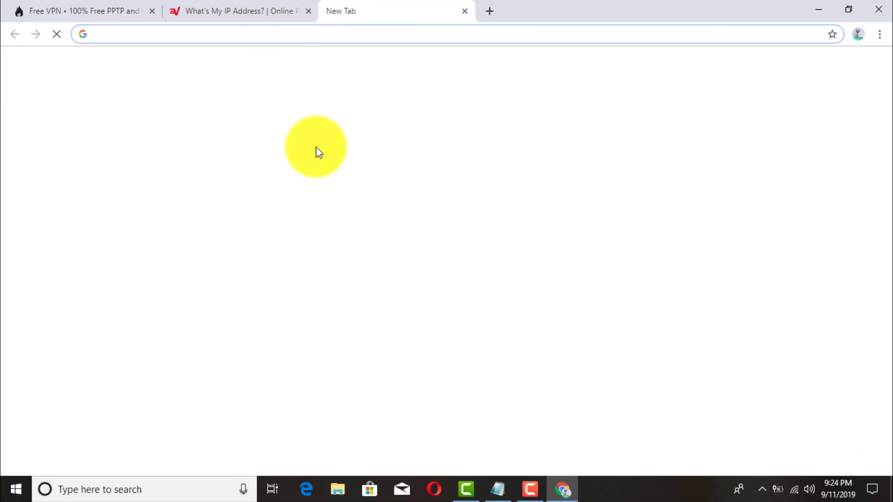
{"action": "left_click", "coordinate": [361, 247]}
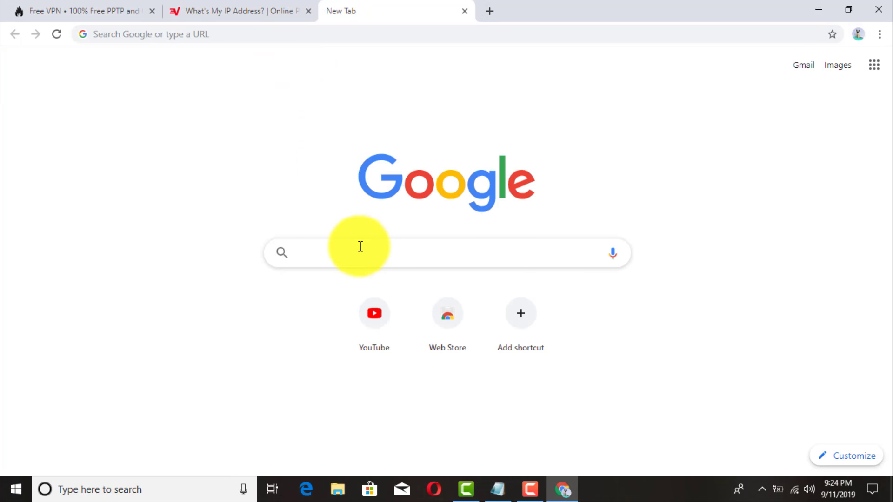
{"action": "type", "text": "what"}
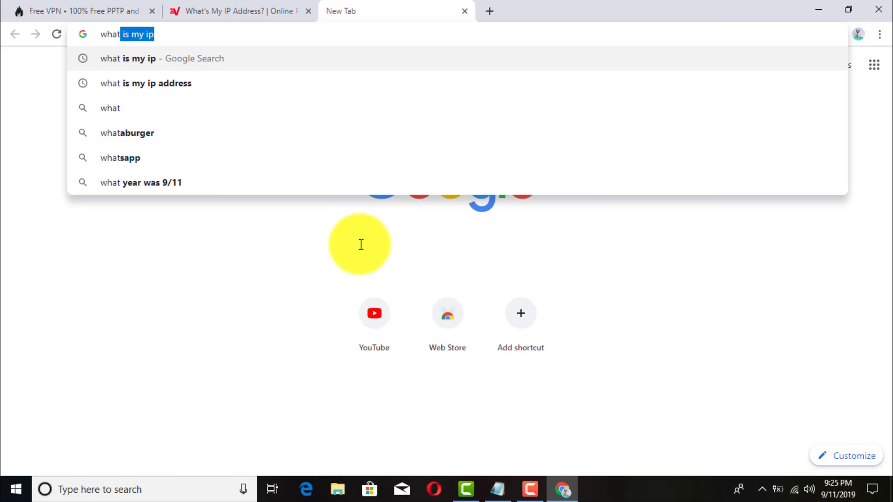
{"action": "left_click", "coordinate": [124, 93]}
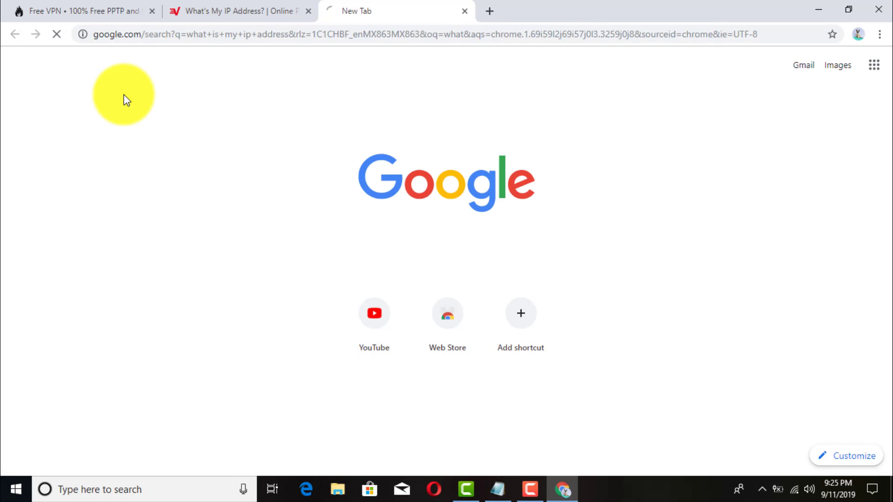
{"action": "scroll", "coordinate": [269, 257], "scroll_direction": "down", "scroll_amount": 10}
{"action": "left_click", "coordinate": [221, 421]}
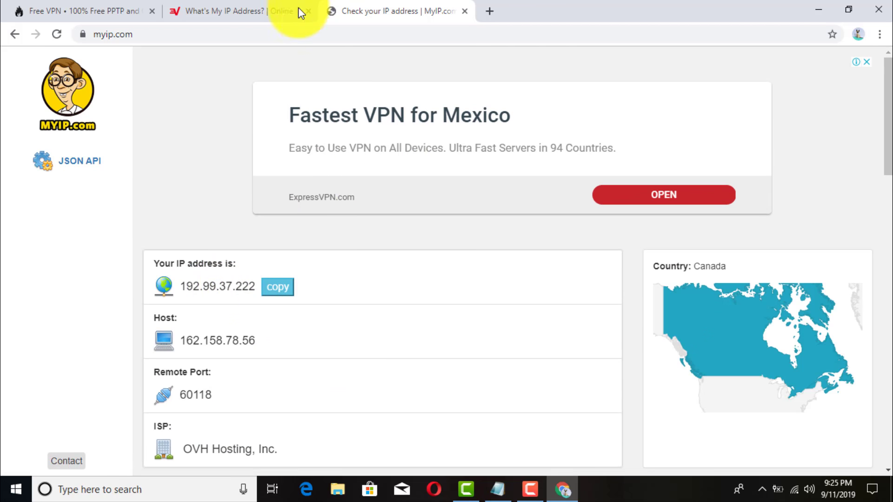
Compare the IP address and country shown on the ExpressVPN and MyIP.com pages, and close the MyIP.com page.
{"action": "left_click", "coordinate": [246, 3]}
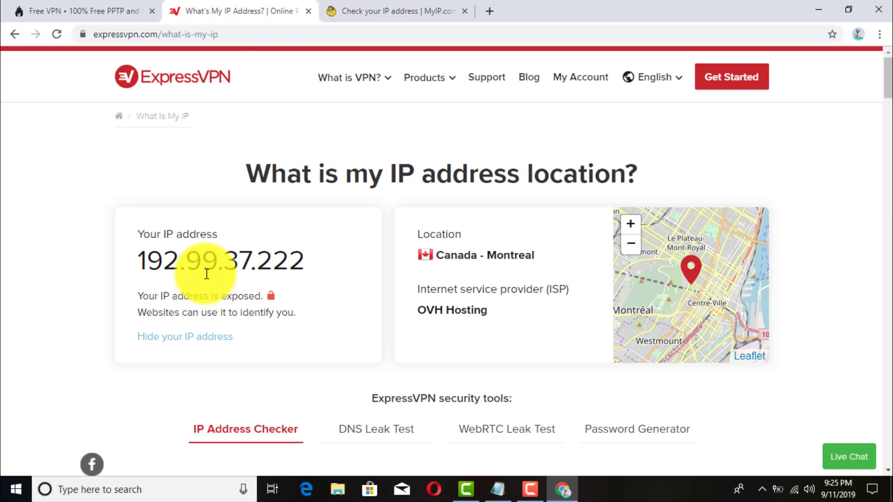
{"action": "left_click_drag", "start_coordinate": [139, 259], "coordinate": [309, 273]}
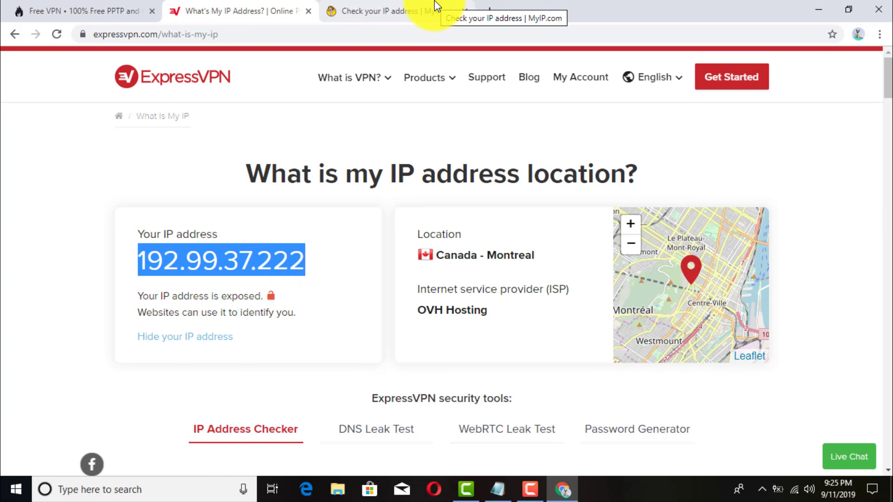
{"action": "left_click", "coordinate": [434, 2]}
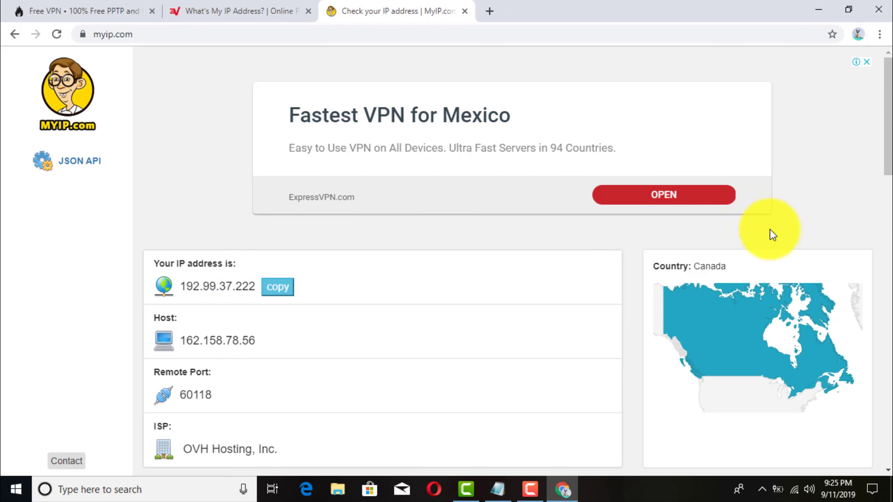
{"action": "left_click_drag", "start_coordinate": [727, 268], "coordinate": [635, 260]}
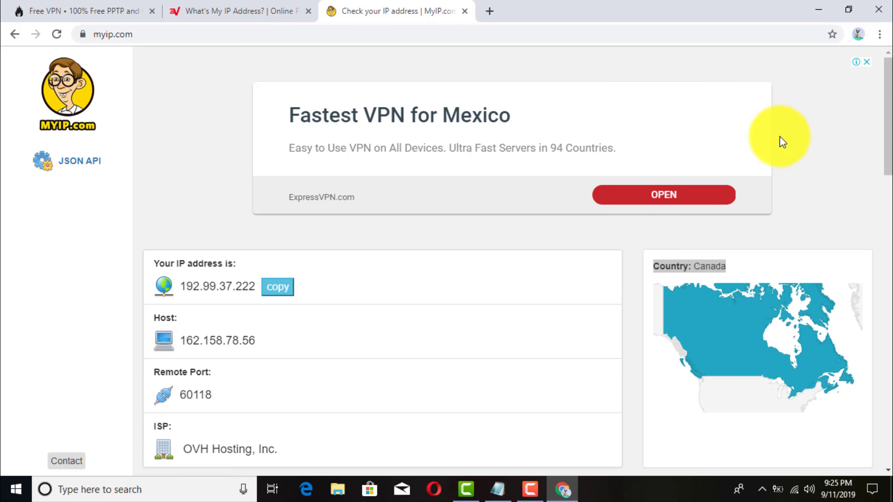
{"action": "scroll", "coordinate": [782, 134], "scroll_direction": "down", "scroll_amount": 5}
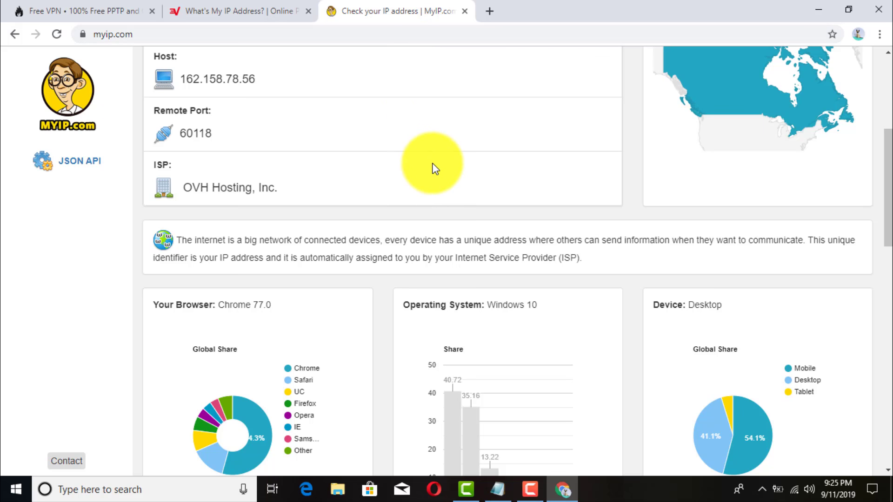
{"action": "scroll", "coordinate": [432, 167], "scroll_direction": "up", "scroll_amount": 3}
{"action": "scroll", "coordinate": [432, 166], "scroll_direction": "down", "scroll_amount": 1}
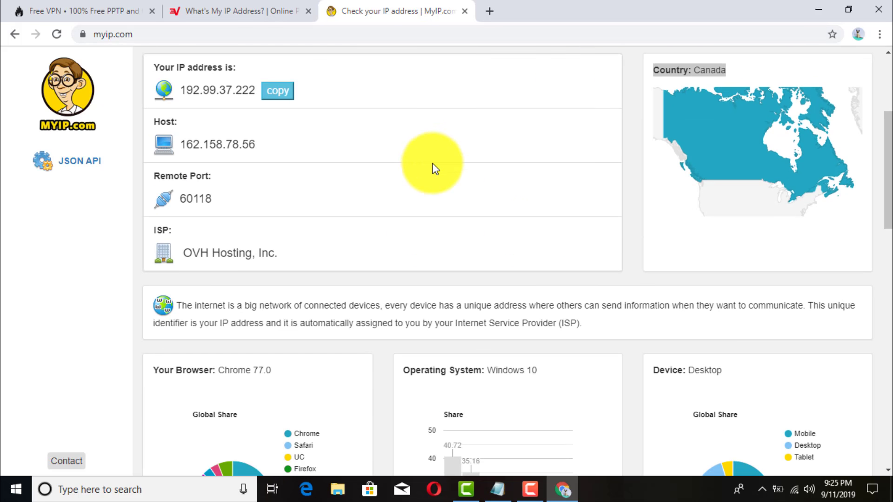
{"action": "left_click", "coordinate": [467, 13]}
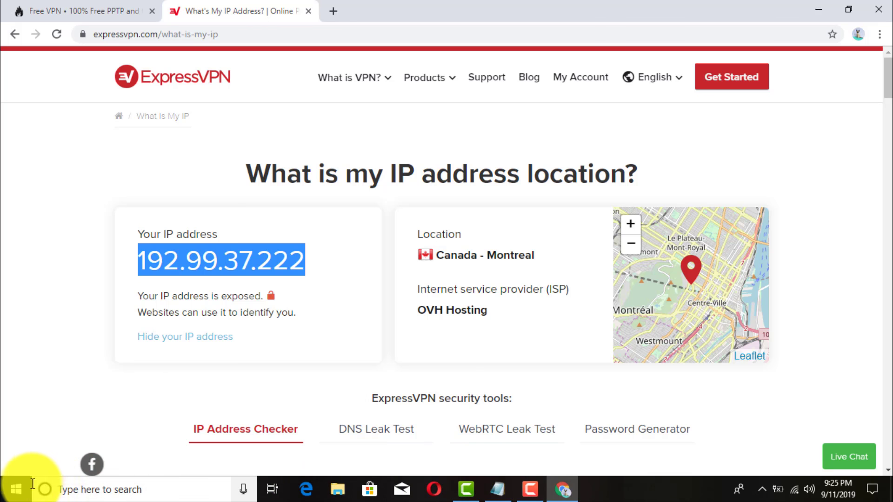
Check the active connection on the Network & Internet status page in Windows Settings, and close Settings.
{"action": "left_click", "coordinate": [18, 492]}
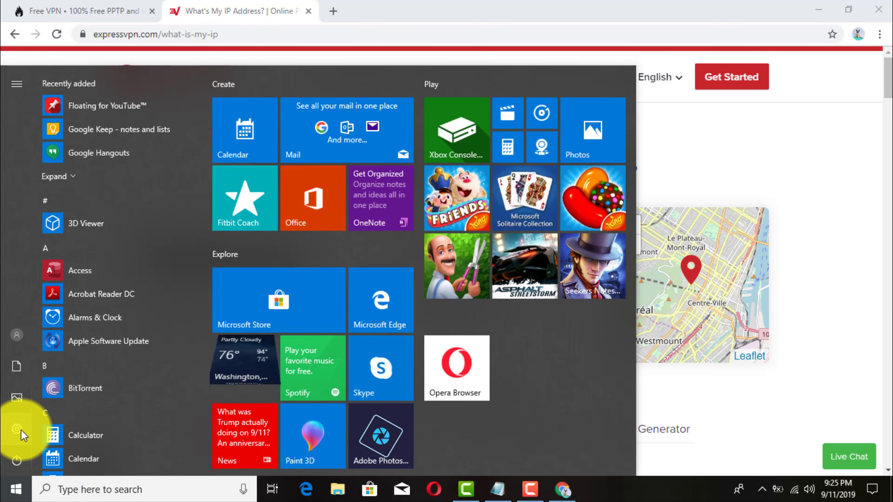
{"action": "left_click", "coordinate": [21, 430]}
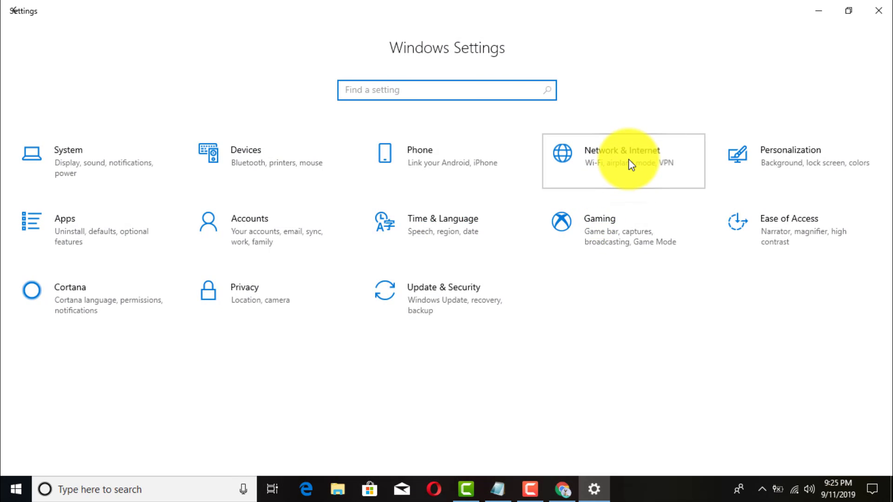
{"action": "left_click", "coordinate": [630, 164]}
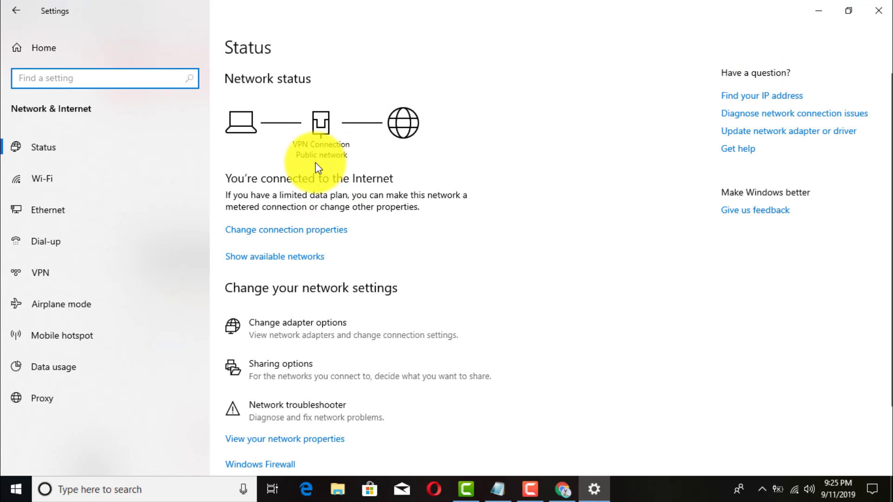
{"action": "left_click", "coordinate": [878, 10]}
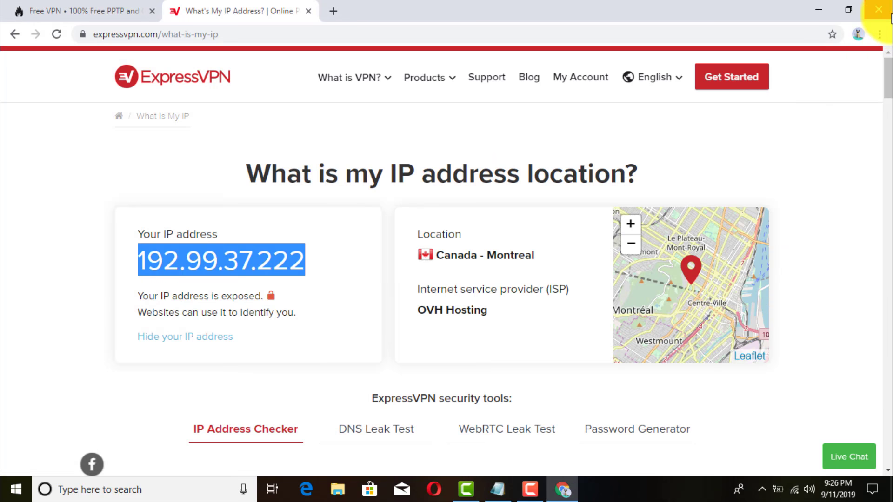
Close Chrome and minimize the Notepad note to clear the desktop.
{"action": "left_click", "coordinate": [878, 10]}
{"action": "left_click_drag", "start_coordinate": [822, 150], "coordinate": [634, 102]}
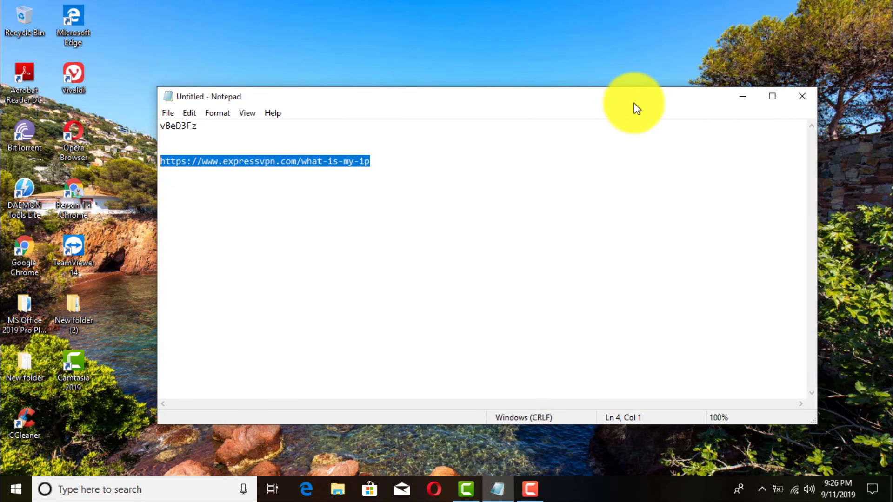
{"action": "left_click", "coordinate": [752, 101]}
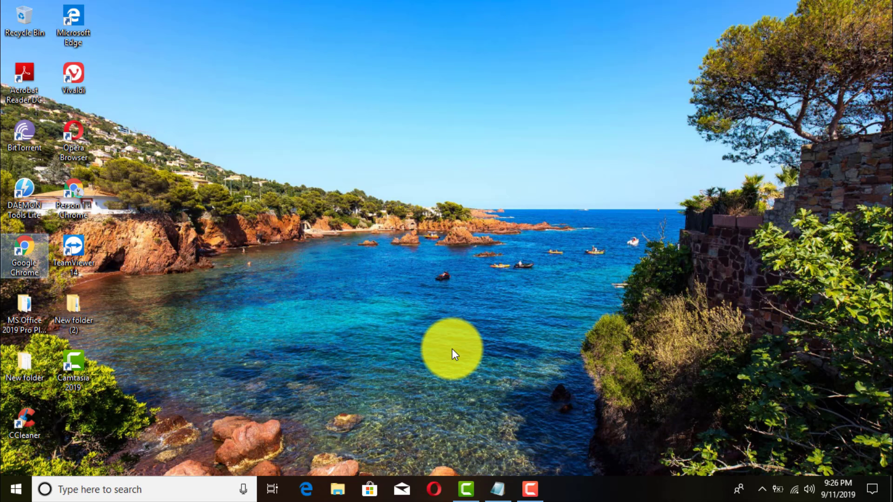
Reopen the VPN page under Network & Internet in Windows Settings and disconnect the VPN connection.
{"action": "left_click", "coordinate": [17, 490]}
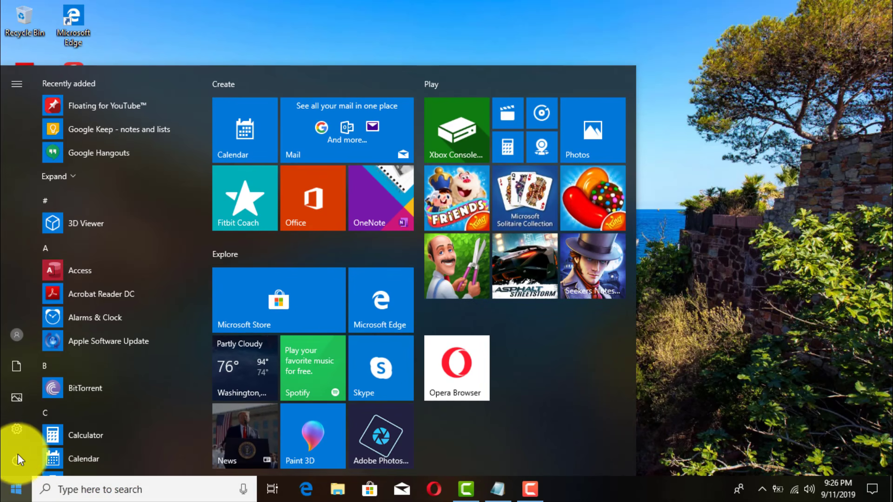
{"action": "left_click", "coordinate": [17, 429]}
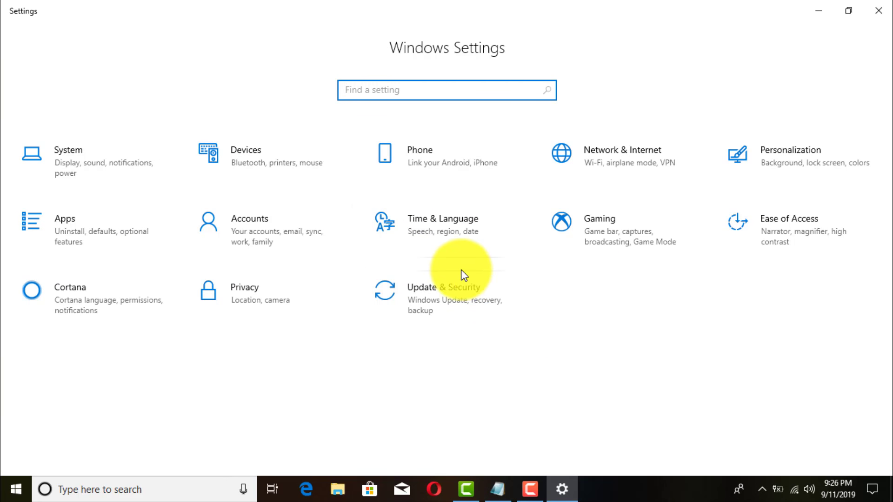
{"action": "left_click", "coordinate": [626, 159]}
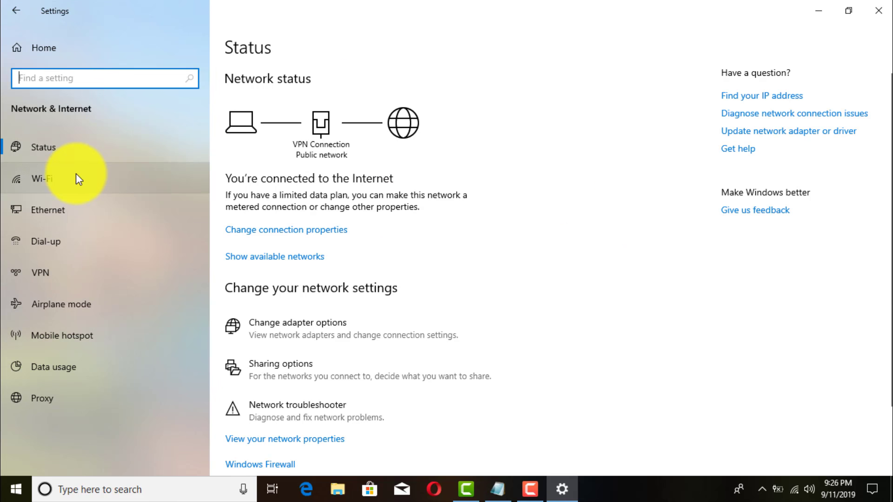
{"action": "left_click", "coordinate": [48, 266]}
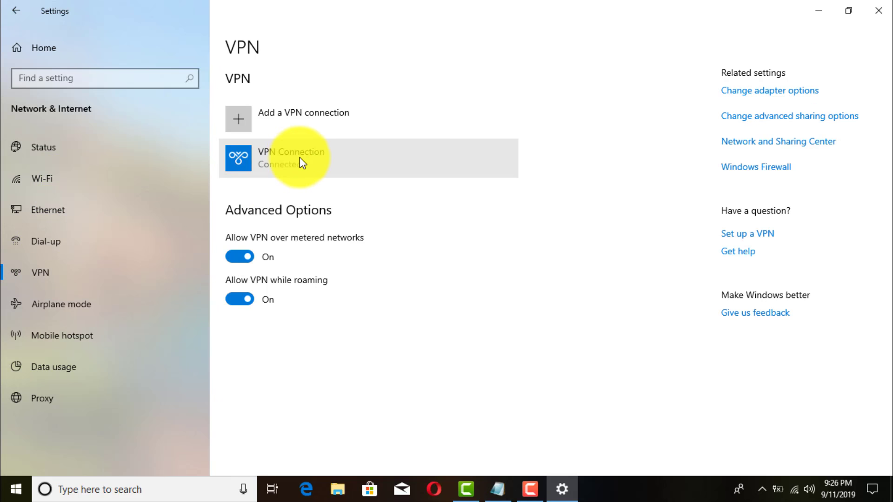
{"action": "left_click", "coordinate": [299, 158]}
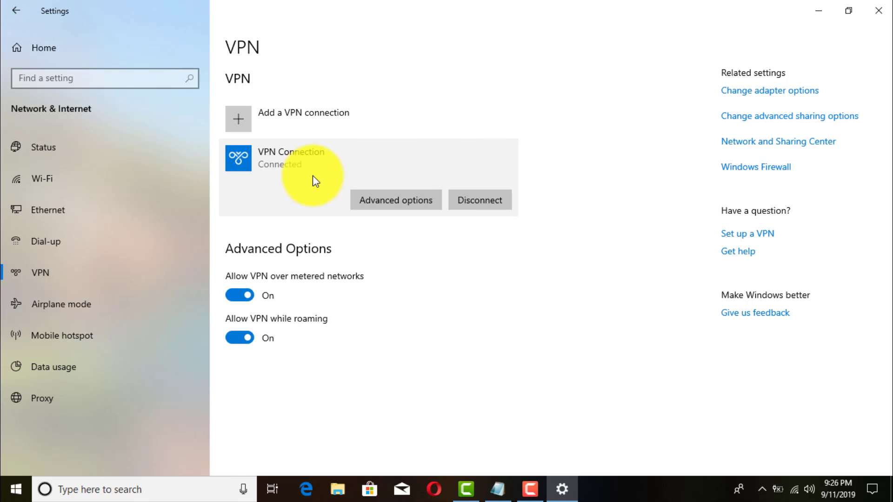
{"action": "left_click", "coordinate": [487, 205]}
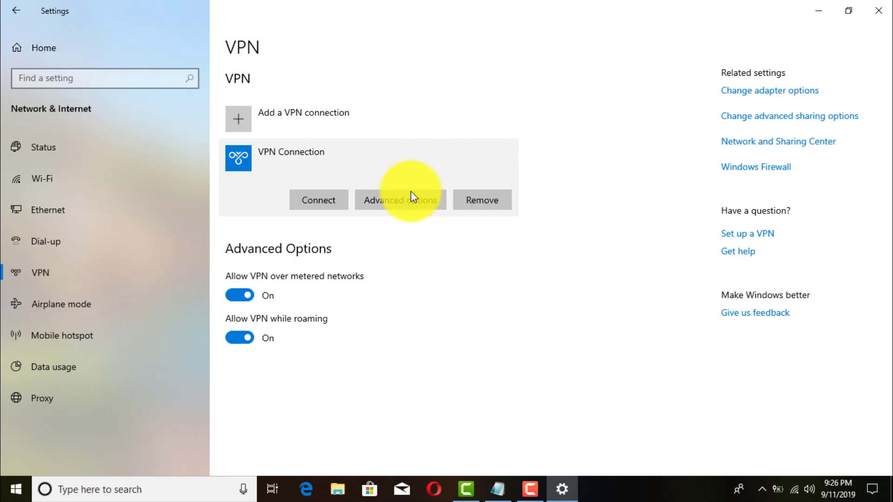
Remove the VPN connection from Windows and close Settings.
{"action": "left_click", "coordinate": [486, 201]}
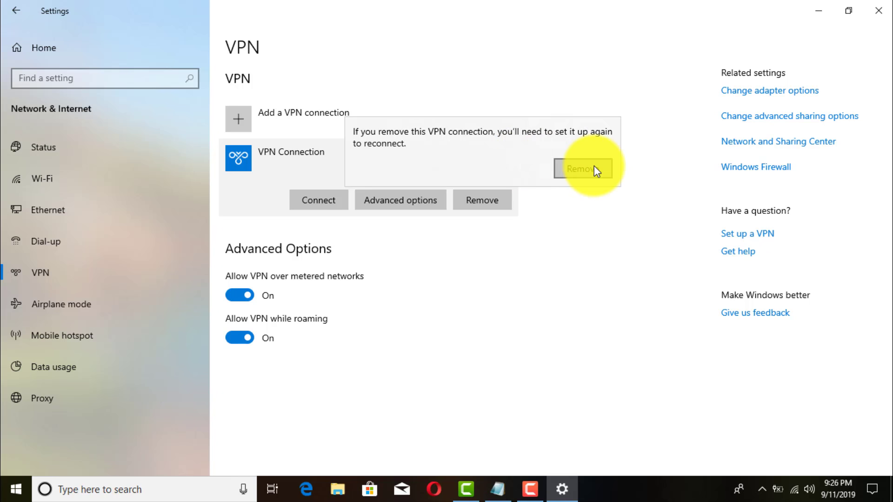
{"action": "left_click", "coordinate": [587, 169]}
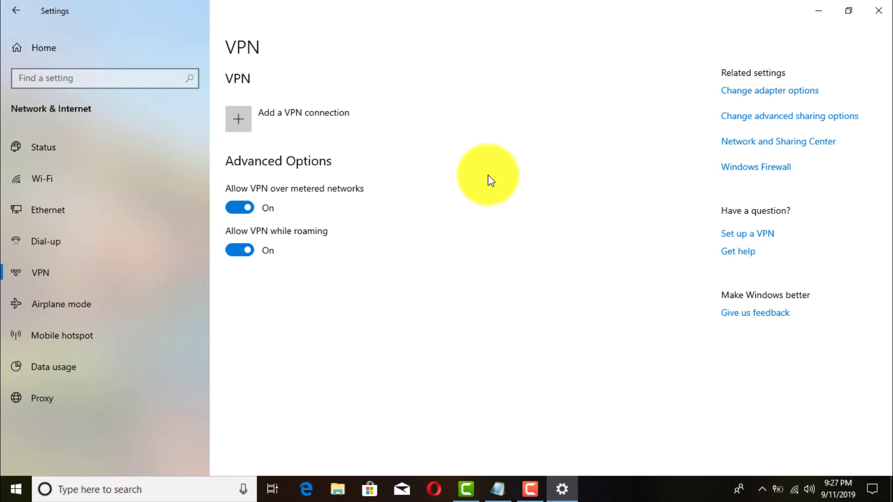
{"action": "left_click", "coordinate": [878, 10]}
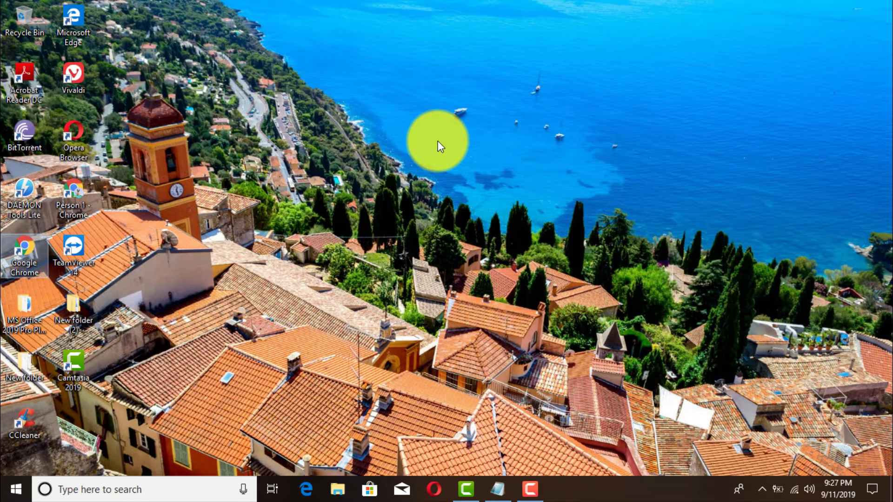